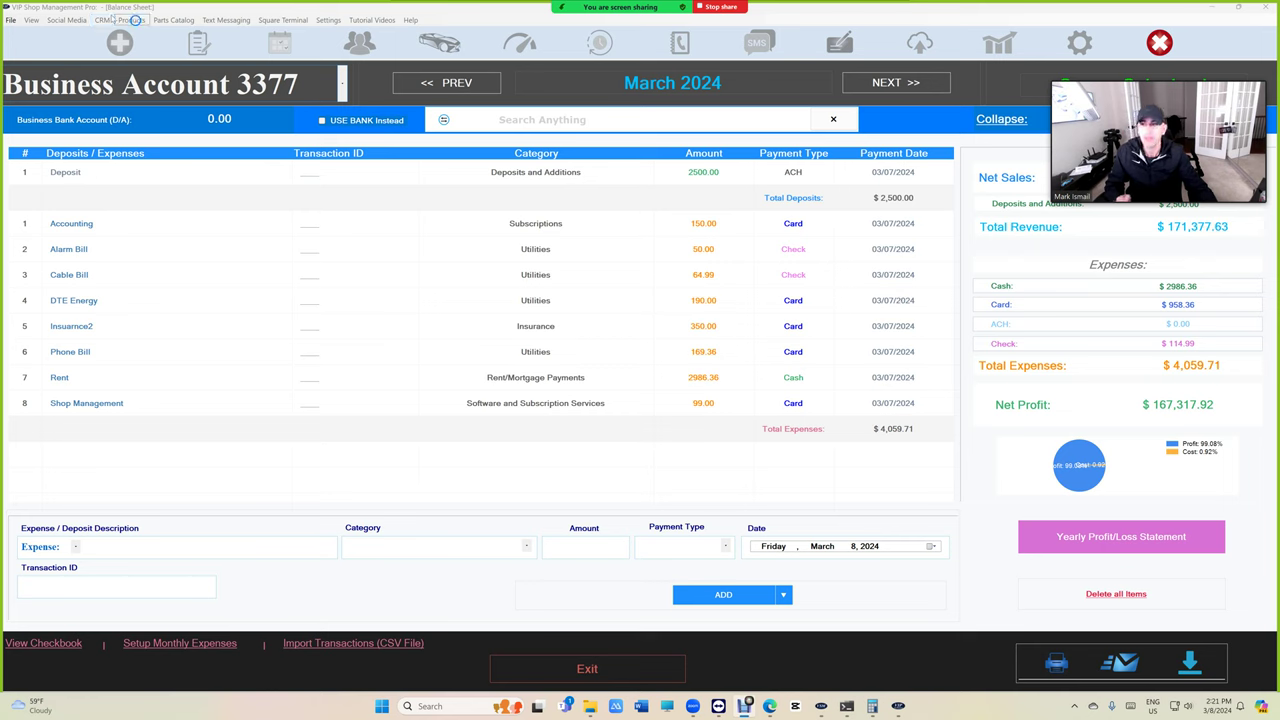
Rename Business Account 3377 to Business Account 3376 by changing the last digit, and save.
{"action": "left_click", "coordinate": [80, 84]}
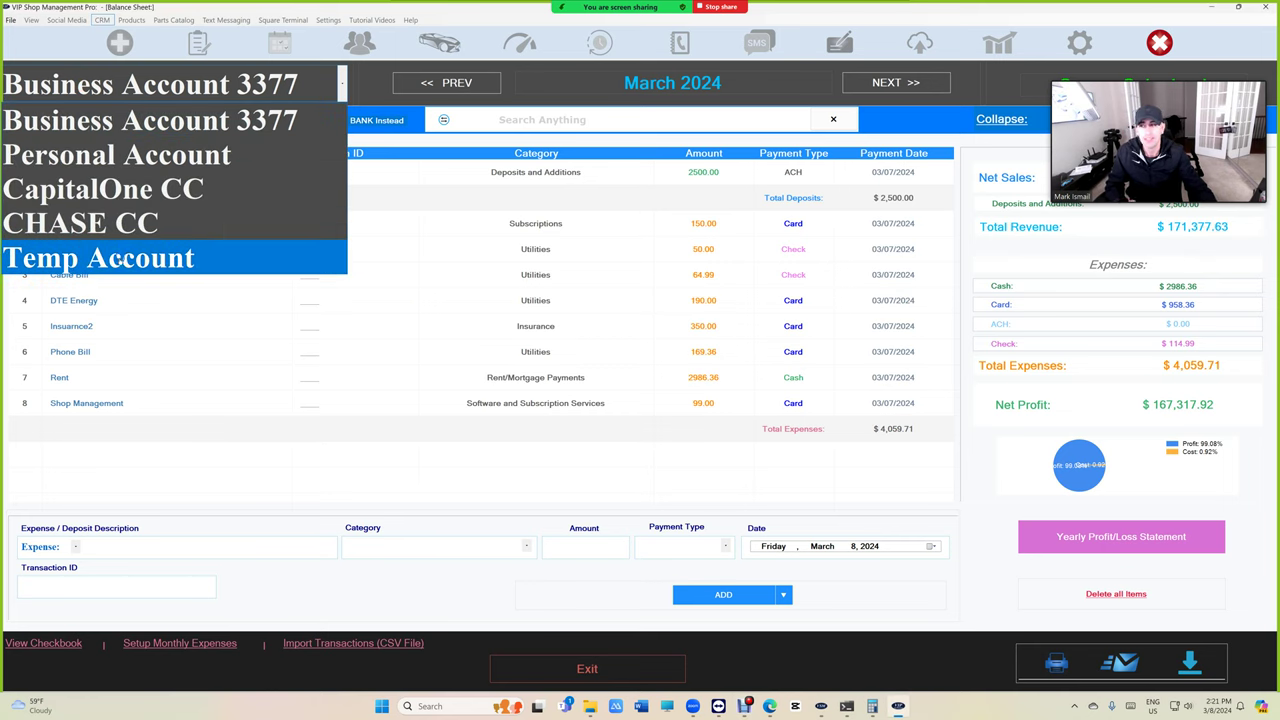
{"action": "left_click", "coordinate": [200, 87]}
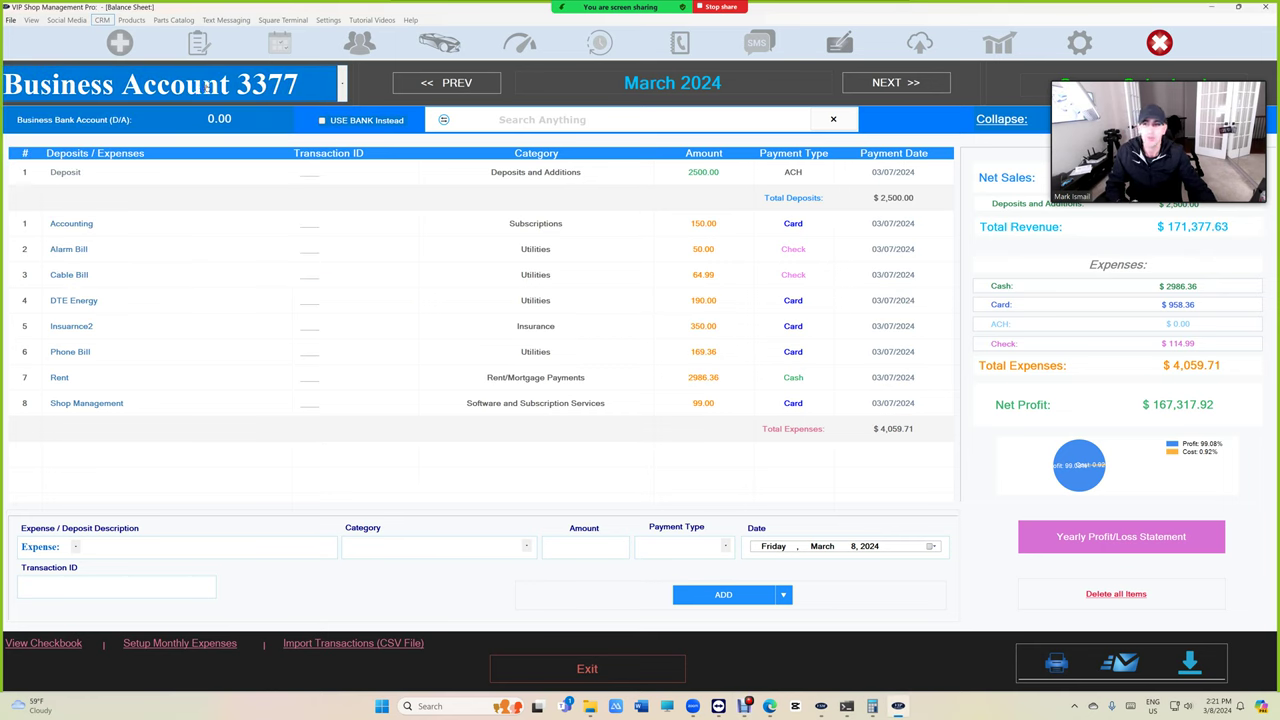
{"action": "double_click", "coordinate": [220, 87]}
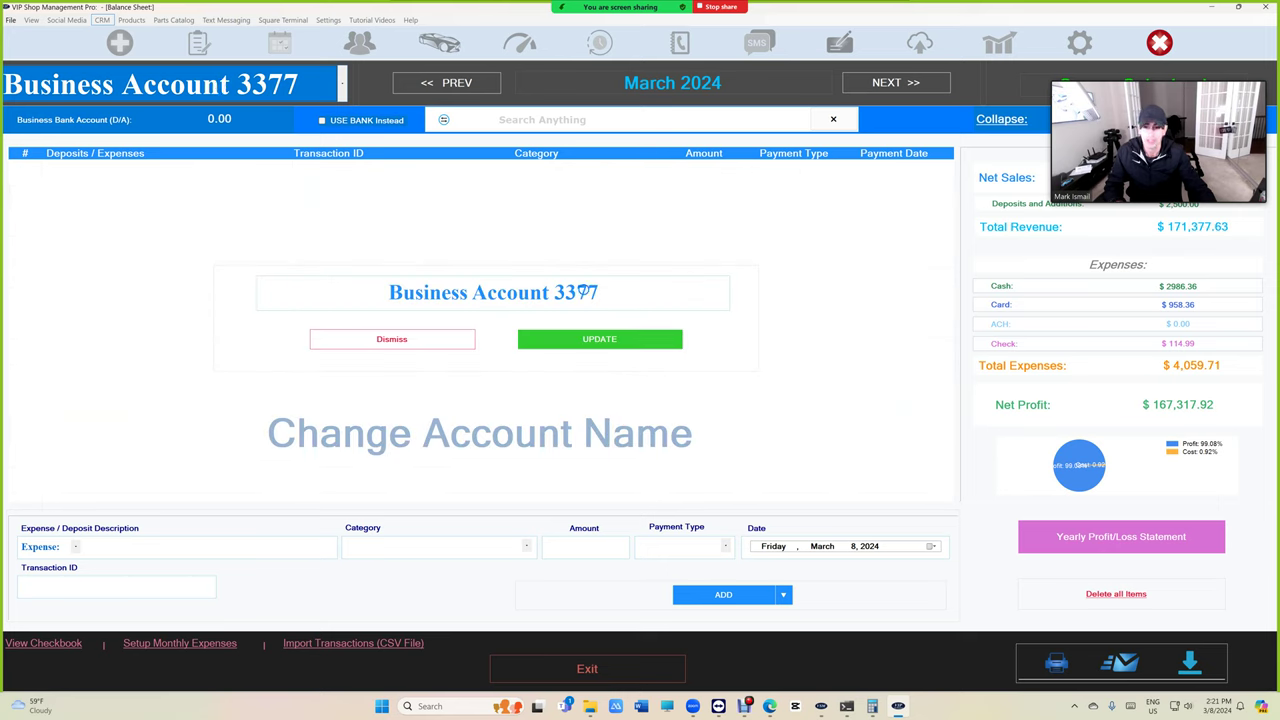
{"action": "left_click_drag", "start_coordinate": [583, 290], "coordinate": [602, 291]}
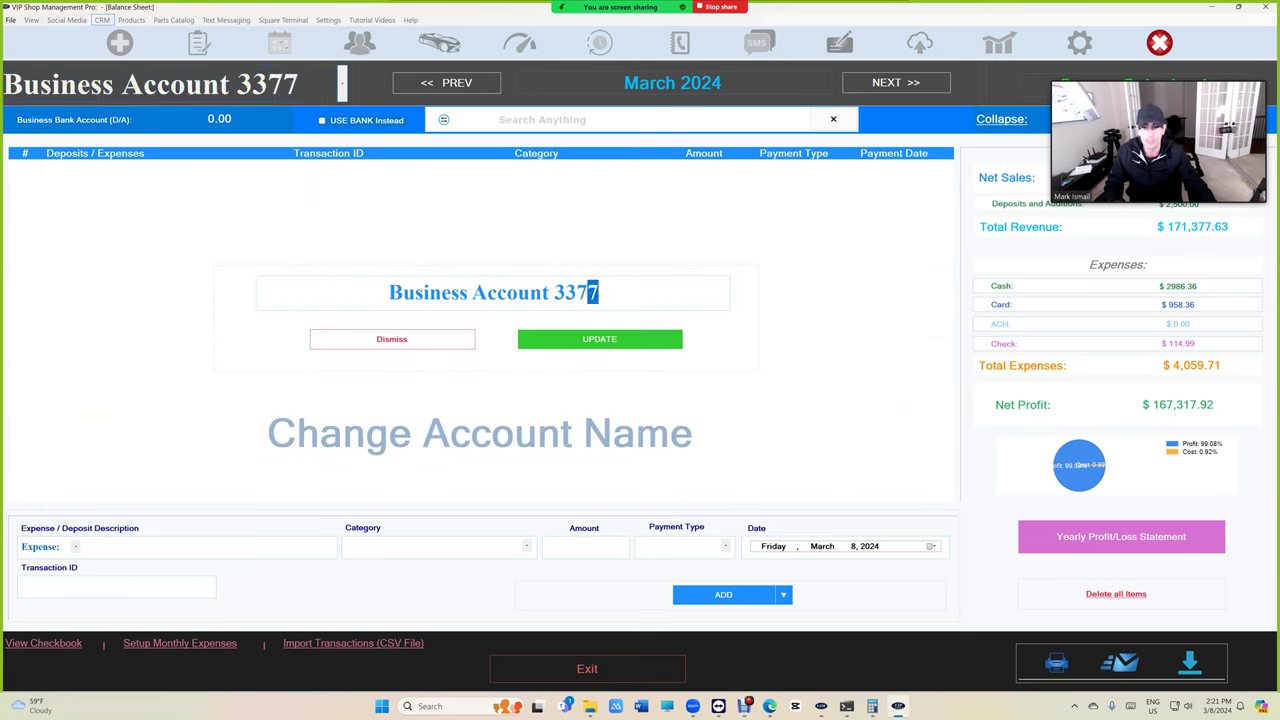
{"action": "type", "text": "6"}
{"action": "left_click", "coordinate": [651, 338]}
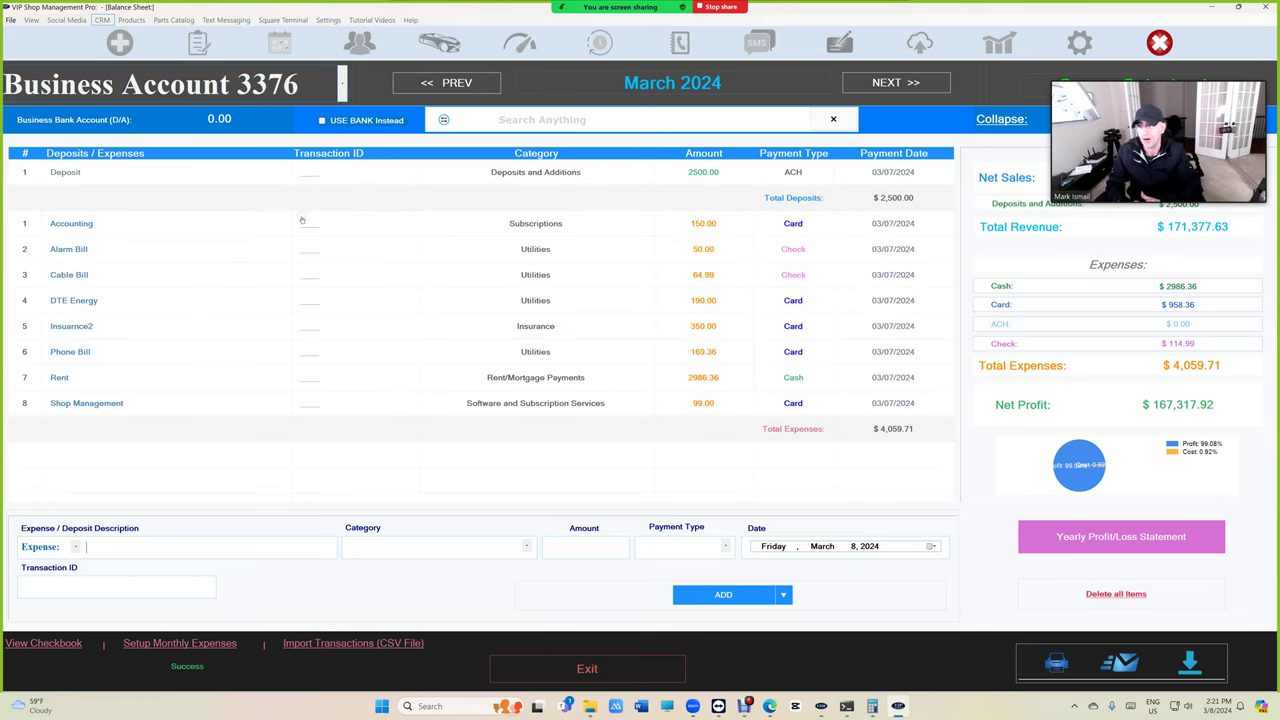
Switch to the Personal Account, then view and close its empty monthly expenses list.
{"action": "left_click", "coordinate": [285, 88]}
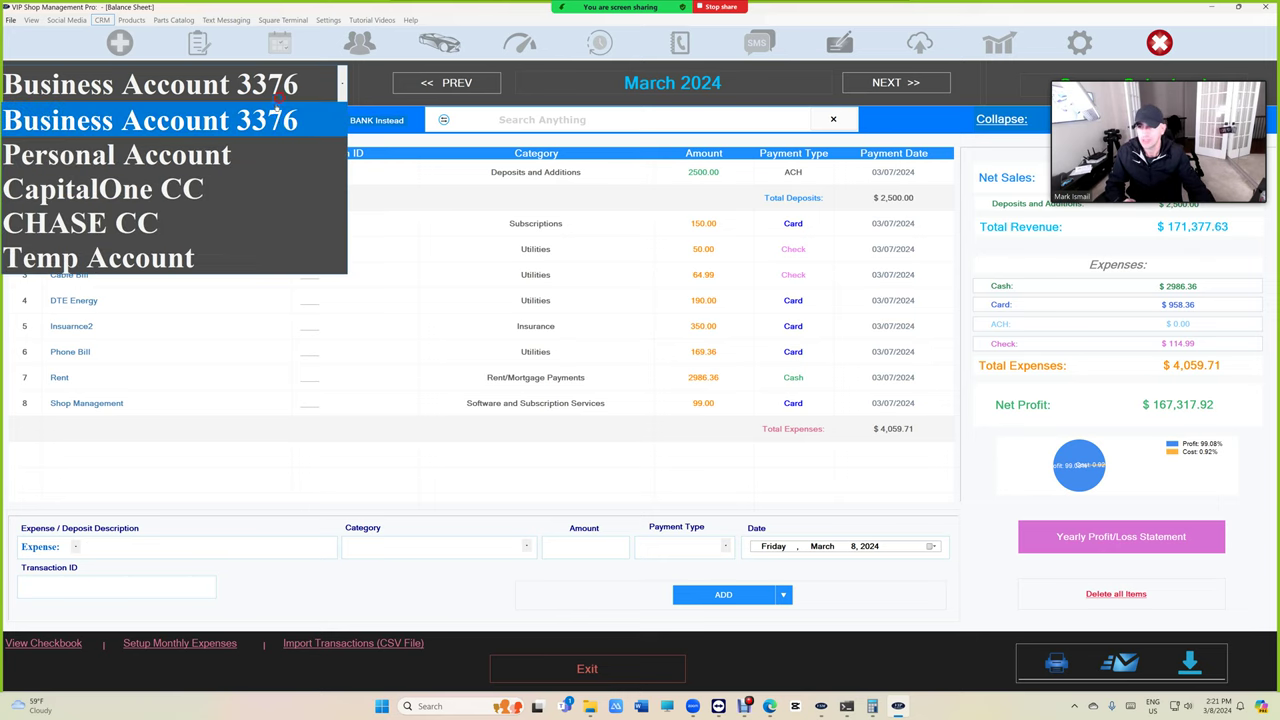
{"action": "left_click", "coordinate": [268, 155]}
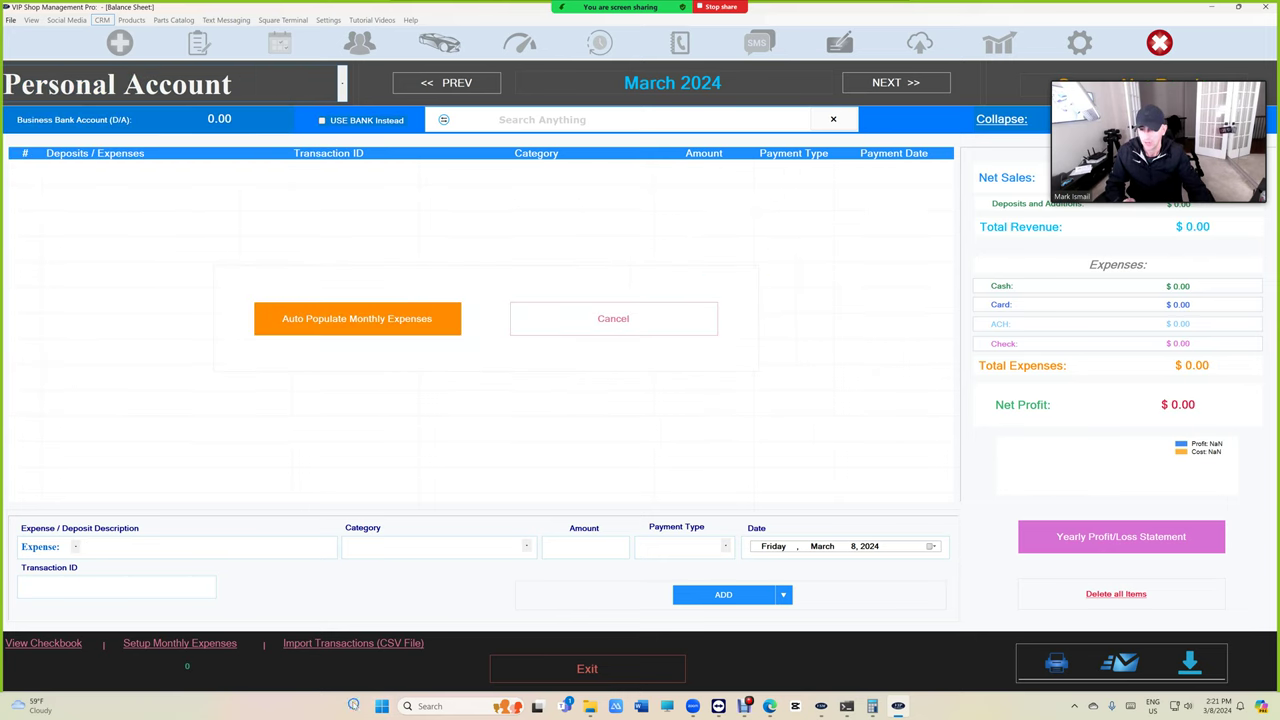
{"action": "left_click", "coordinate": [195, 645]}
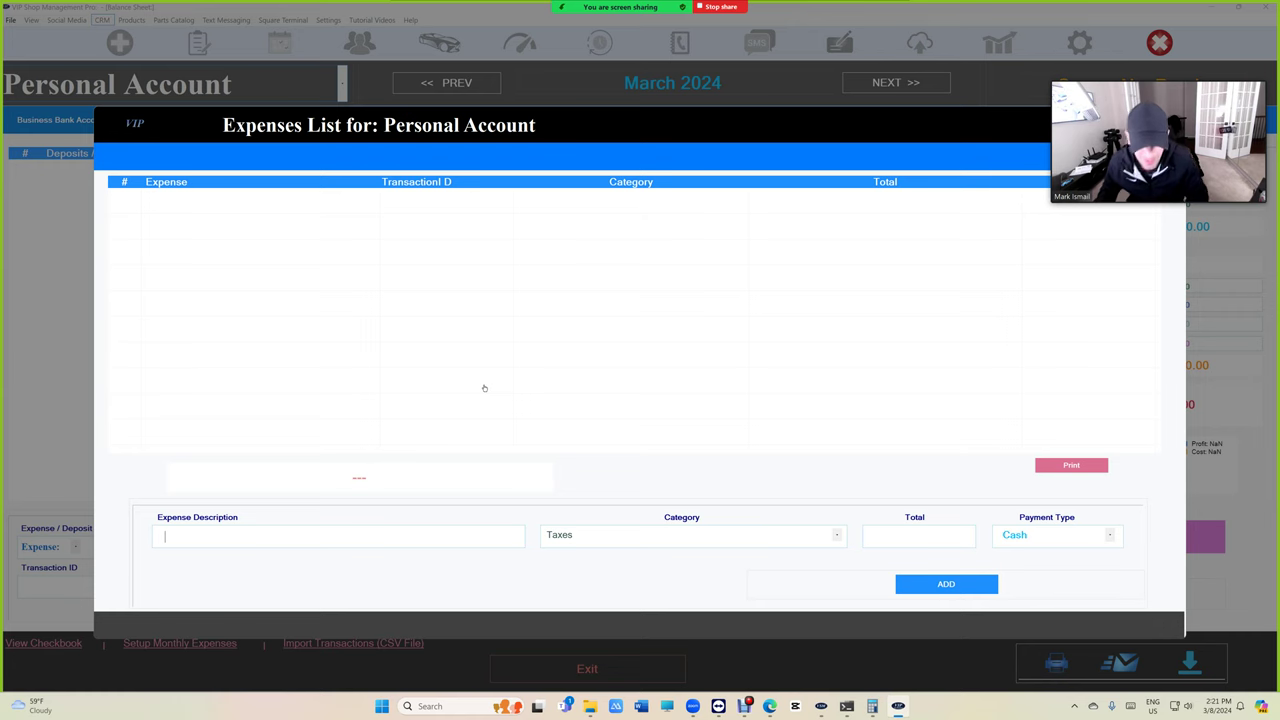
{"action": "mouse_move", "coordinate": [1221, 157]}
{"action": "left_click_drag", "start_coordinate": [1221, 157], "coordinate": [1217, 277]}
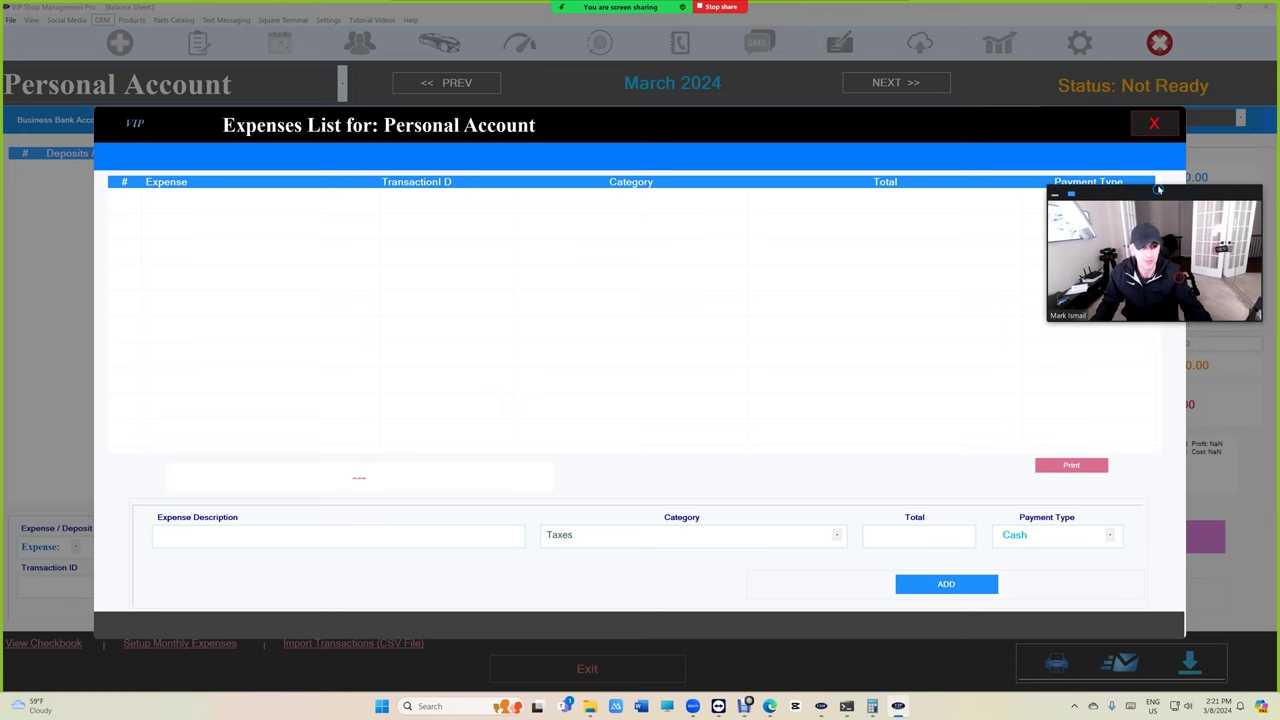
{"action": "left_click", "coordinate": [1155, 123]}
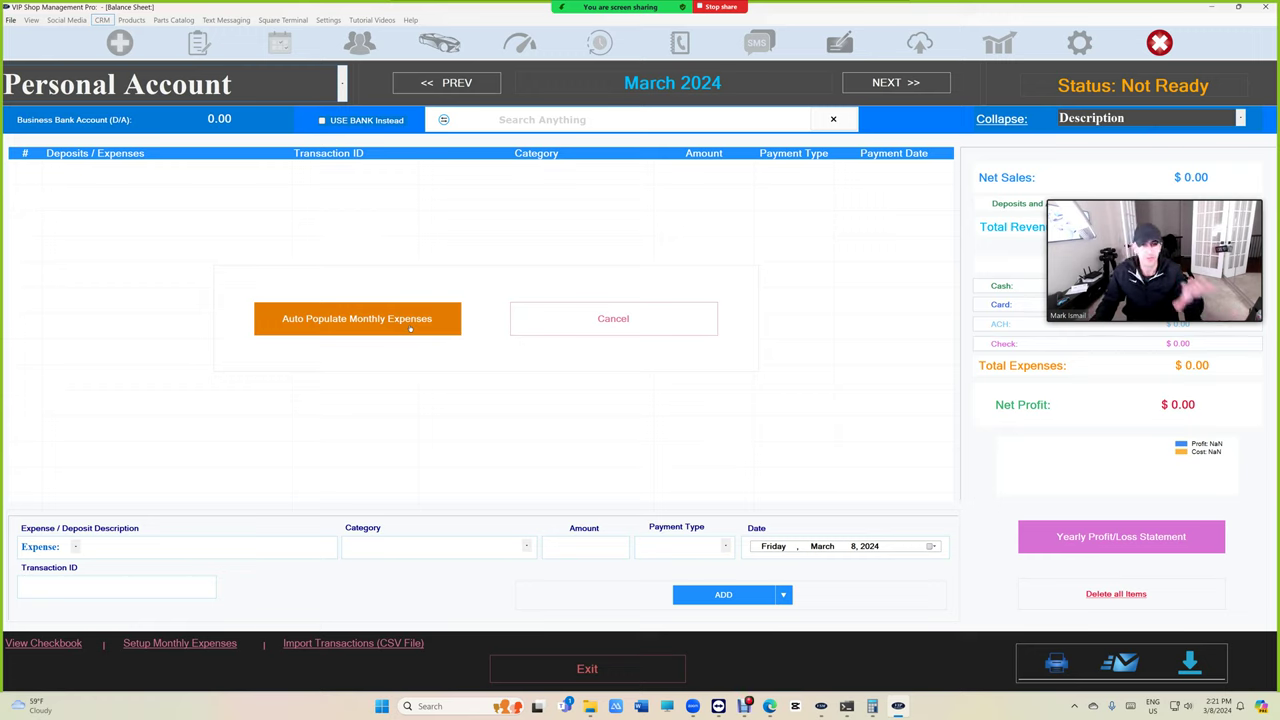
Switch to the Temp Account, toggle ADD to ADD YEARLY and back, and go back to February 2024.
{"action": "left_click", "coordinate": [113, 86]}
{"action": "left_click", "coordinate": [137, 254]}
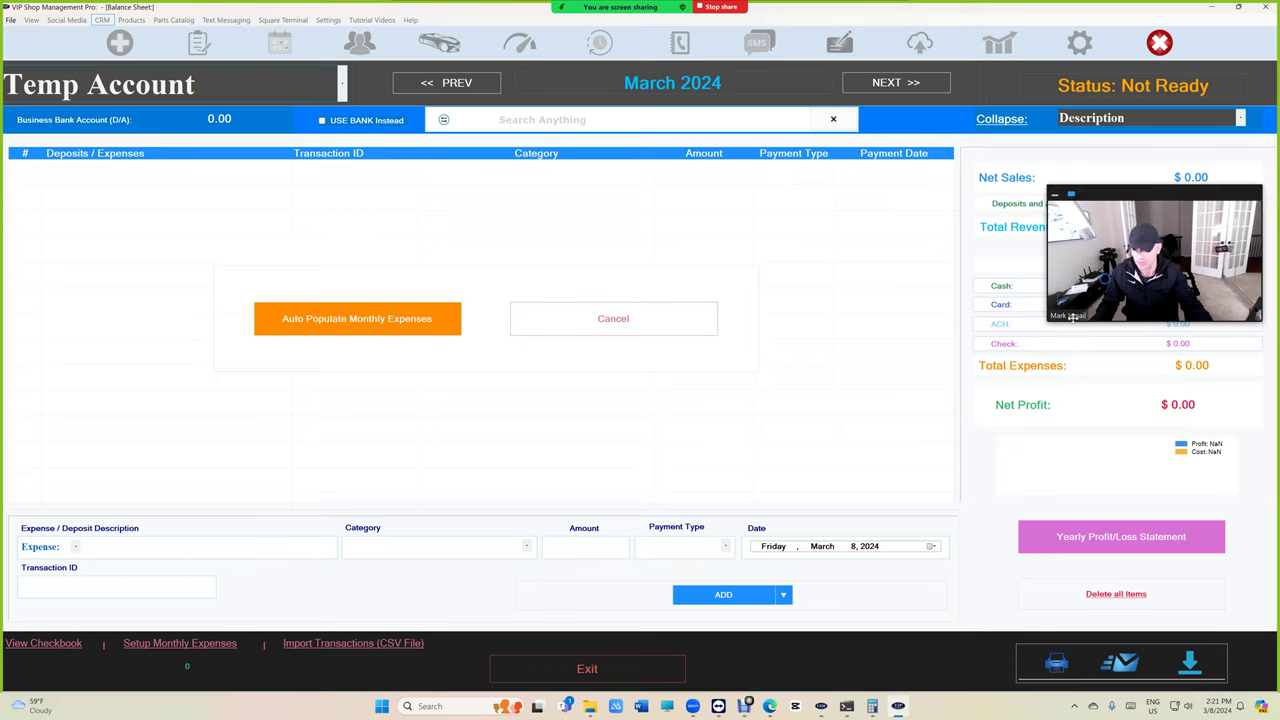
{"action": "left_click", "coordinate": [786, 595]}
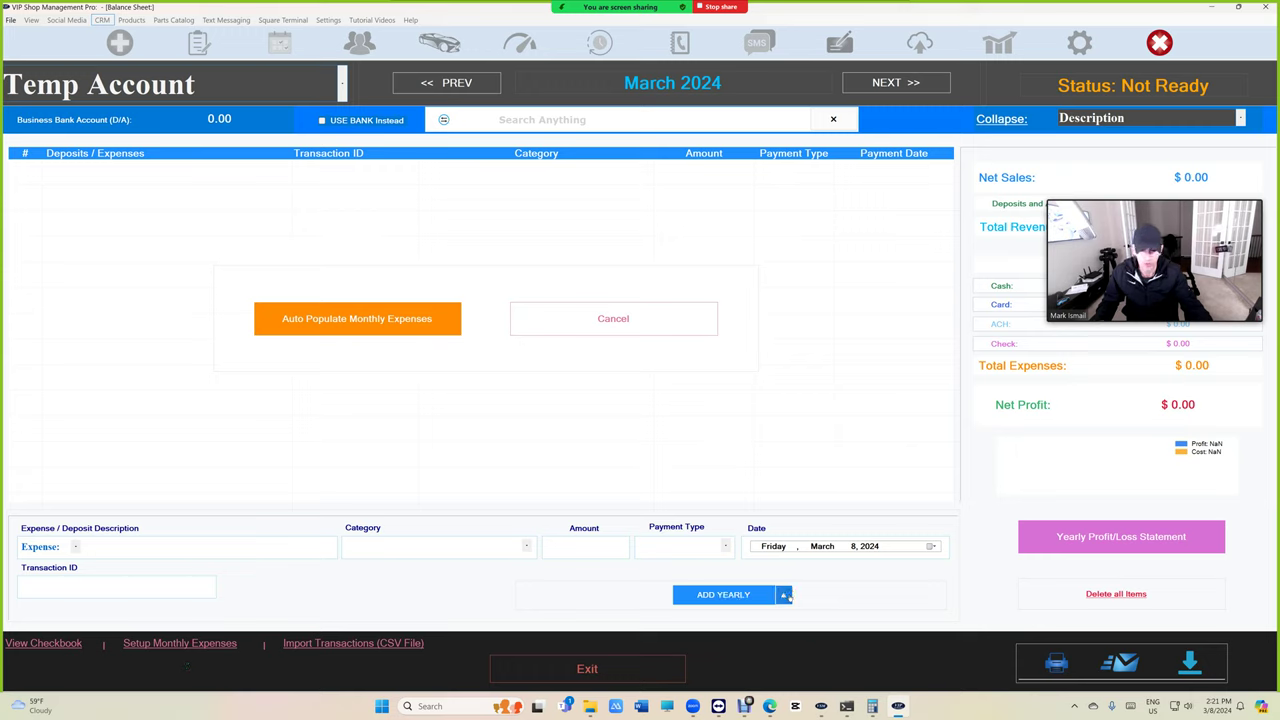
{"action": "left_click", "coordinate": [786, 595]}
{"action": "left_click", "coordinate": [262, 90]}
{"action": "left_click", "coordinate": [372, 89]}
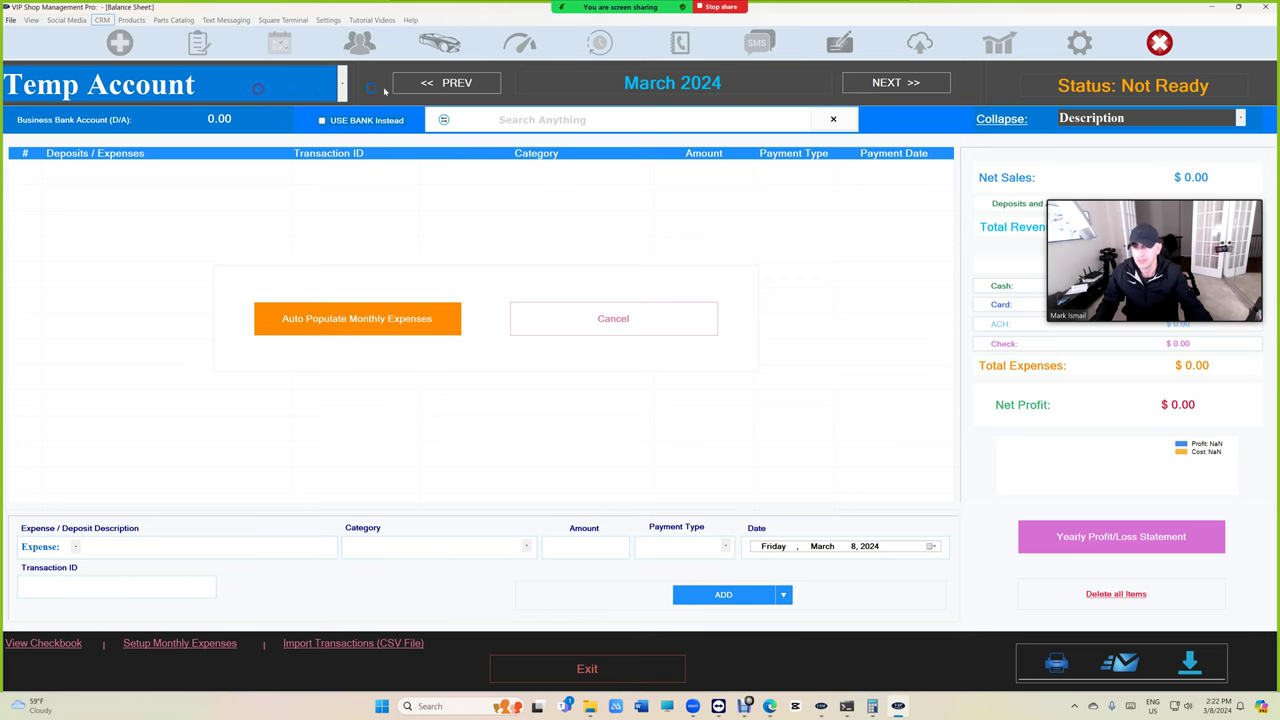
{"action": "left_click", "coordinate": [396, 88]}
In December 2023, recategorise State Farm Insurance as Insurance for the whole year with UPDATE YEARLY.
{"action": "left_click", "coordinate": [397, 88]}
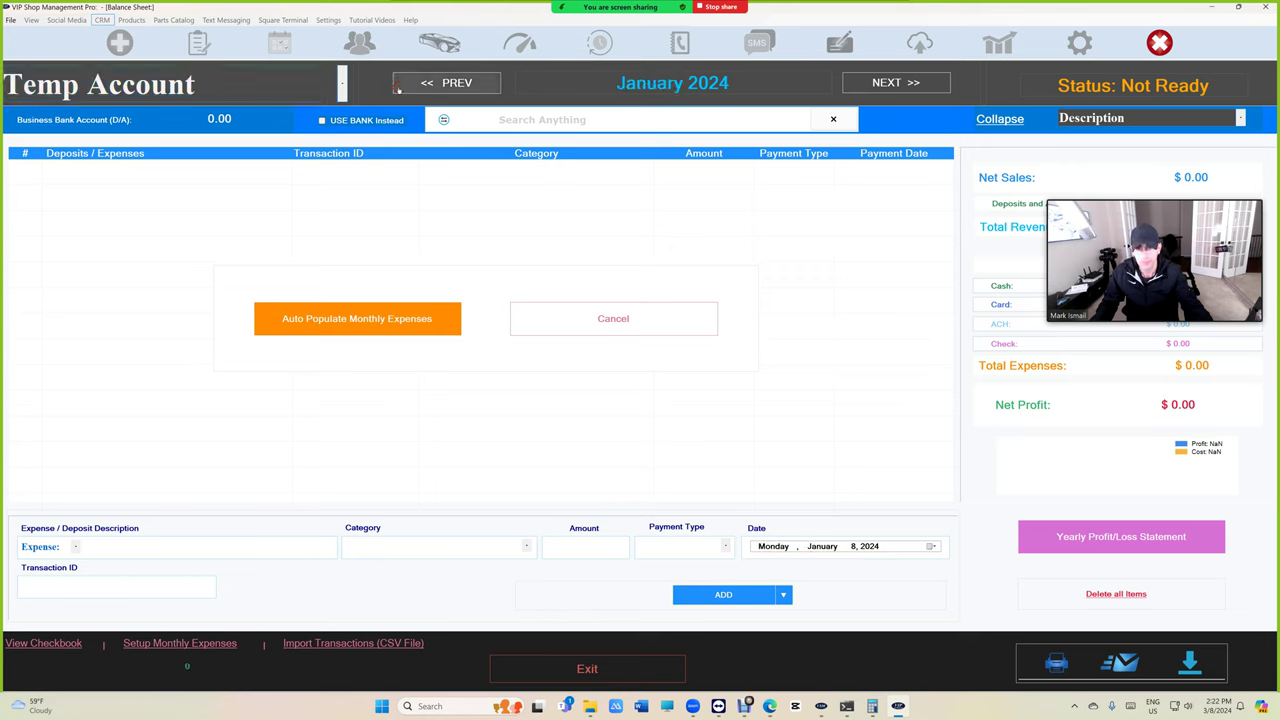
{"action": "left_click", "coordinate": [397, 88]}
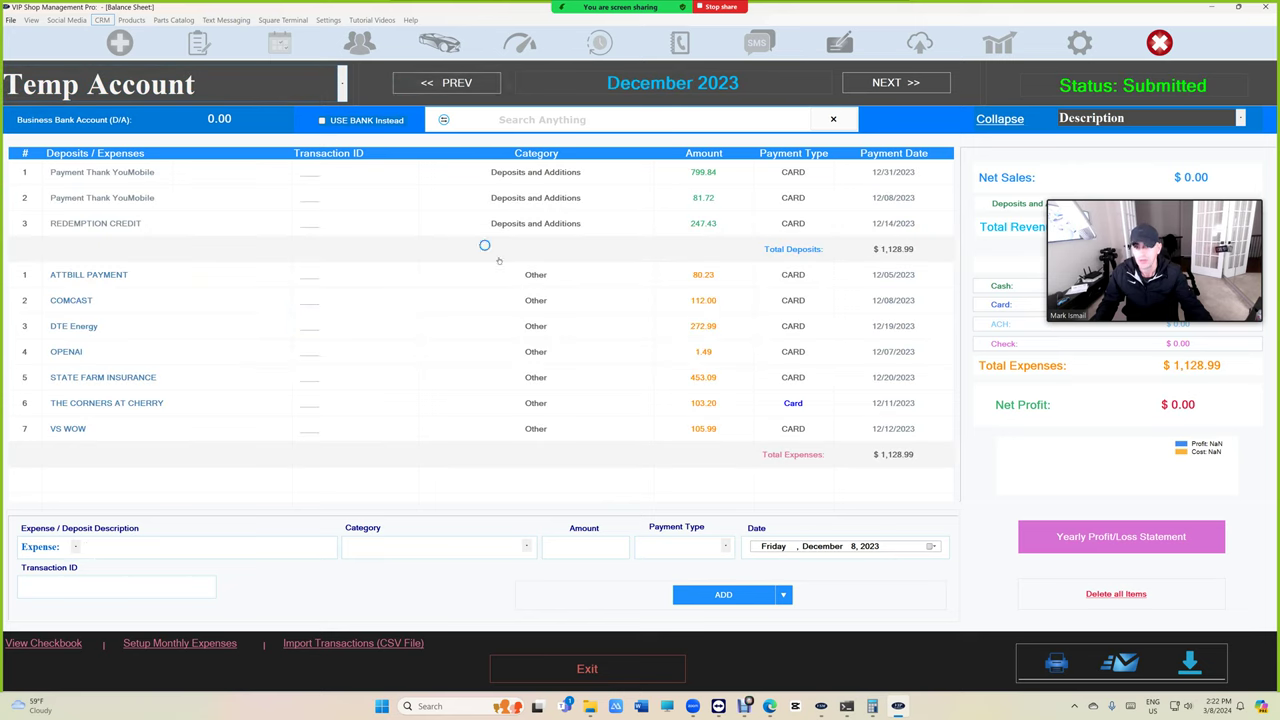
{"action": "left_click", "coordinate": [120, 378]}
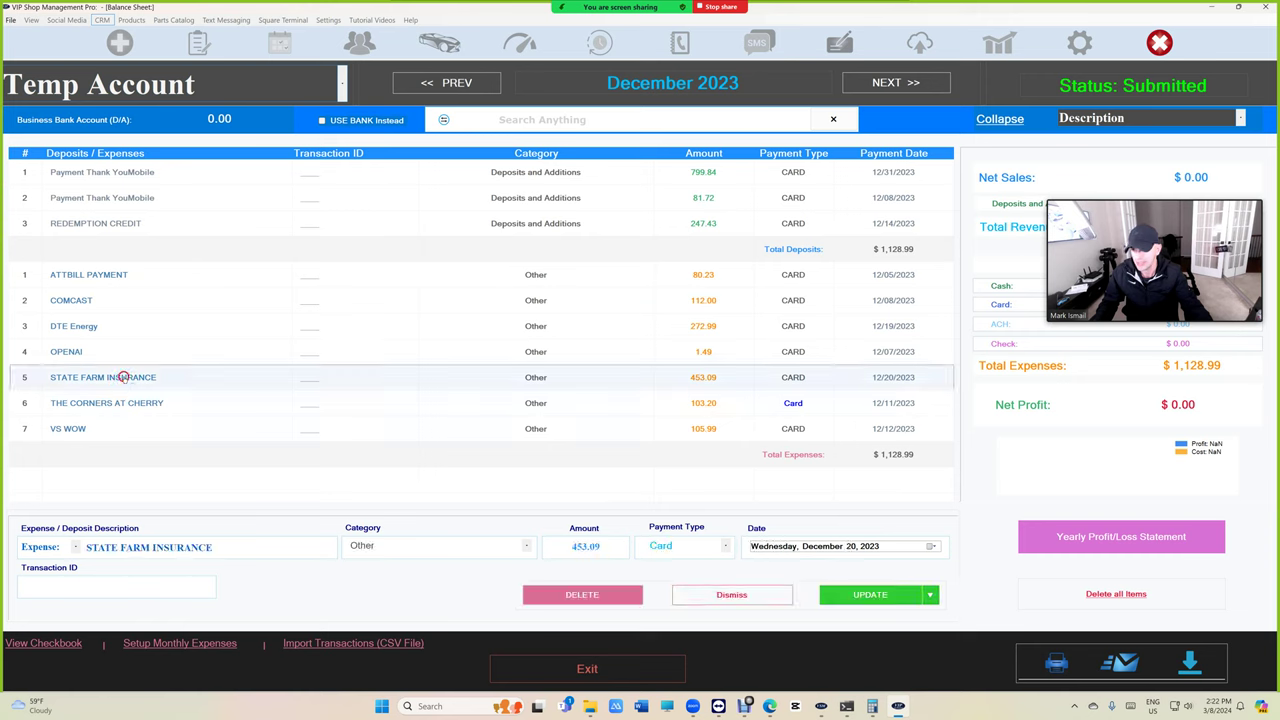
{"action": "left_click", "coordinate": [502, 552]}
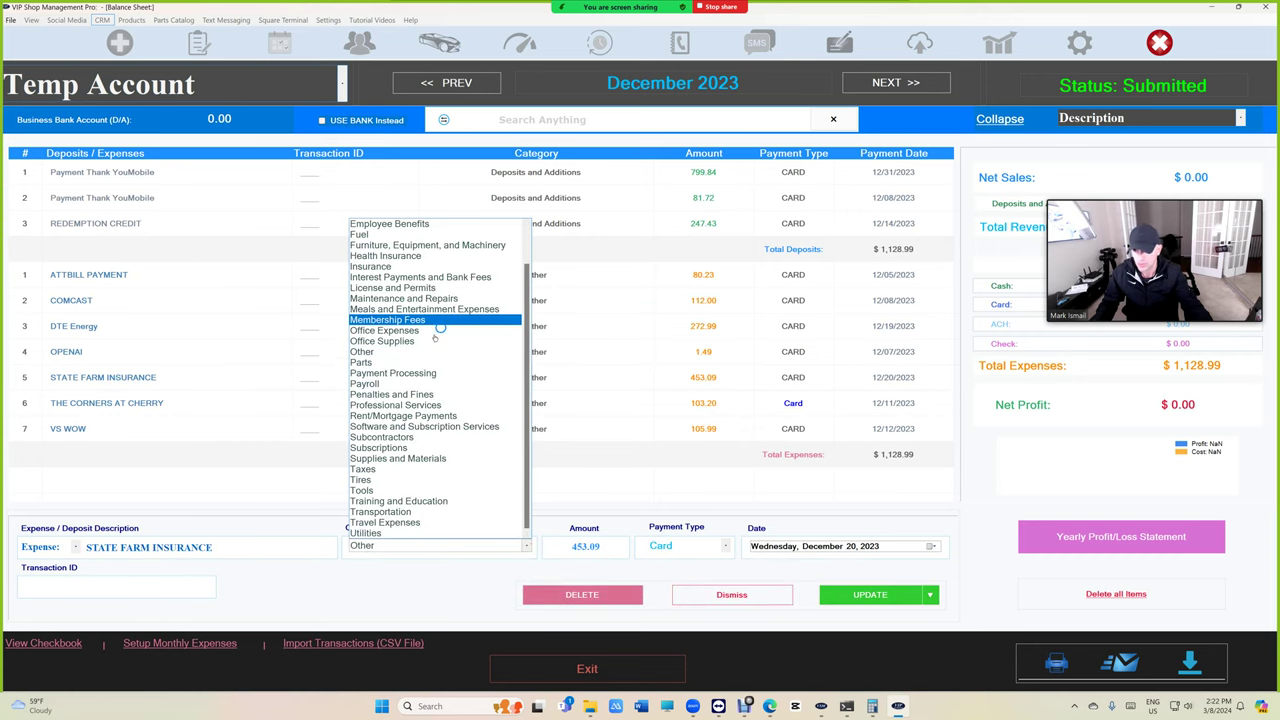
{"action": "left_click", "coordinate": [398, 267]}
{"action": "left_click", "coordinate": [897, 595]}
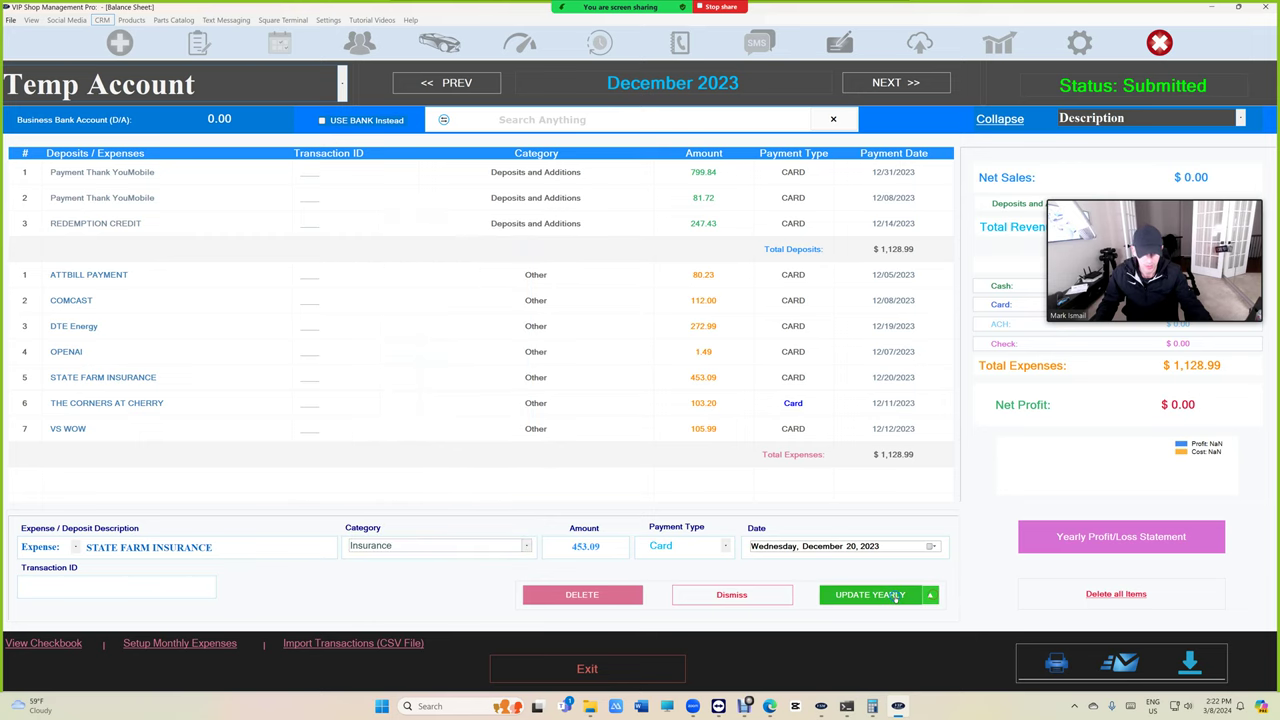
{"action": "left_click", "coordinate": [897, 595]}
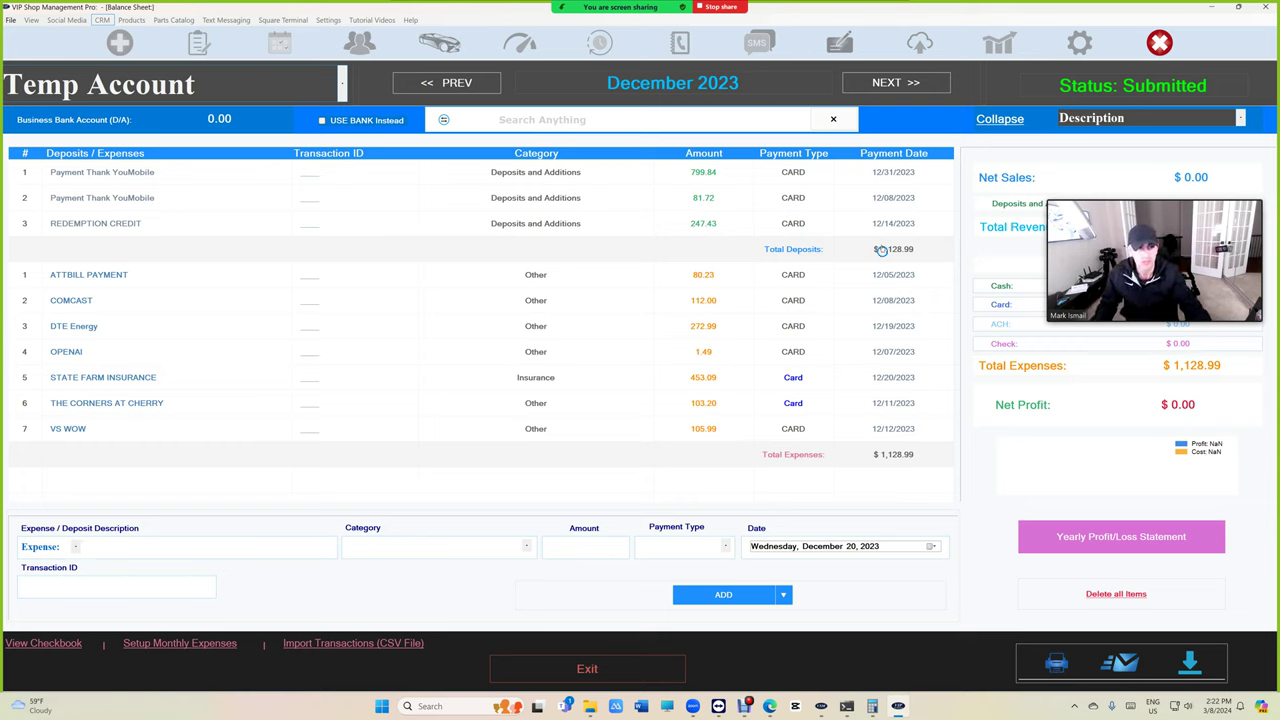
Show the Yearly Profit/Loss list and open its statement printing options.
{"action": "left_click", "coordinate": [1079, 530]}
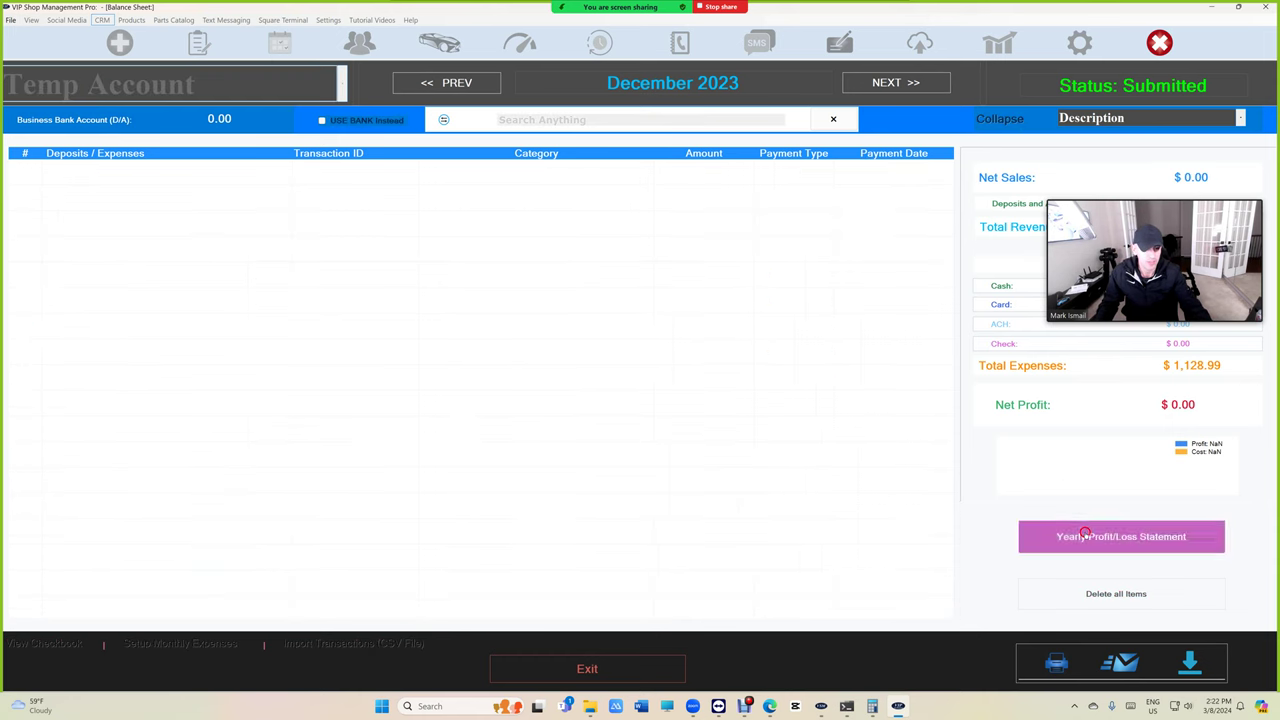
{"action": "scroll", "coordinate": [797, 403], "scroll_direction": "down", "scroll_amount": 15}
{"action": "scroll", "coordinate": [797, 403], "scroll_direction": "up", "scroll_amount": 13}
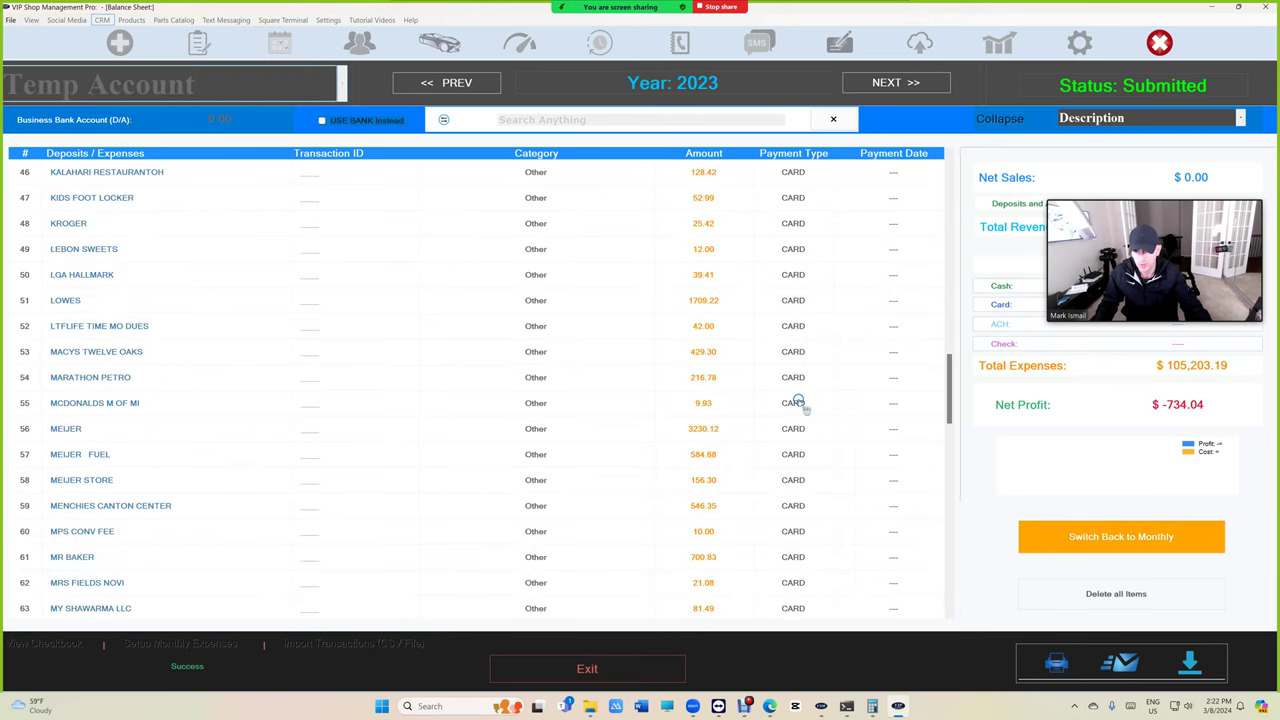
{"action": "scroll", "coordinate": [800, 410], "scroll_direction": "down", "scroll_amount": 12}
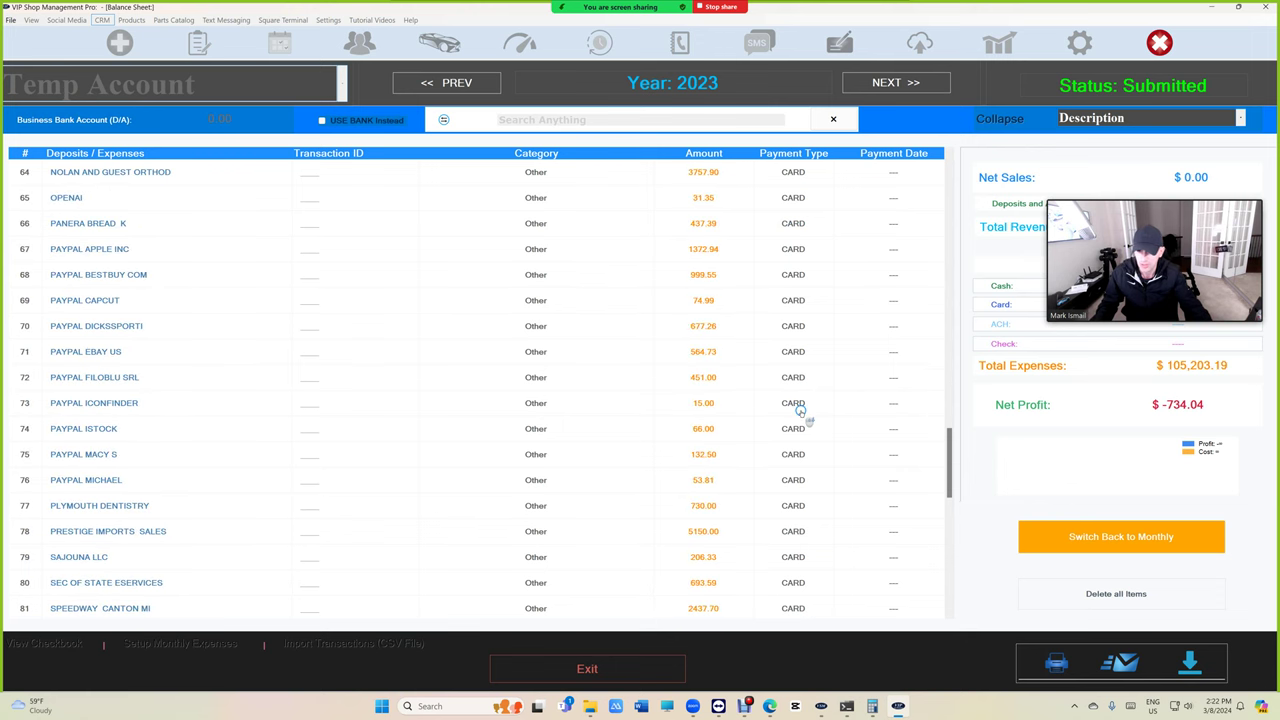
{"action": "left_click", "coordinate": [1057, 655]}
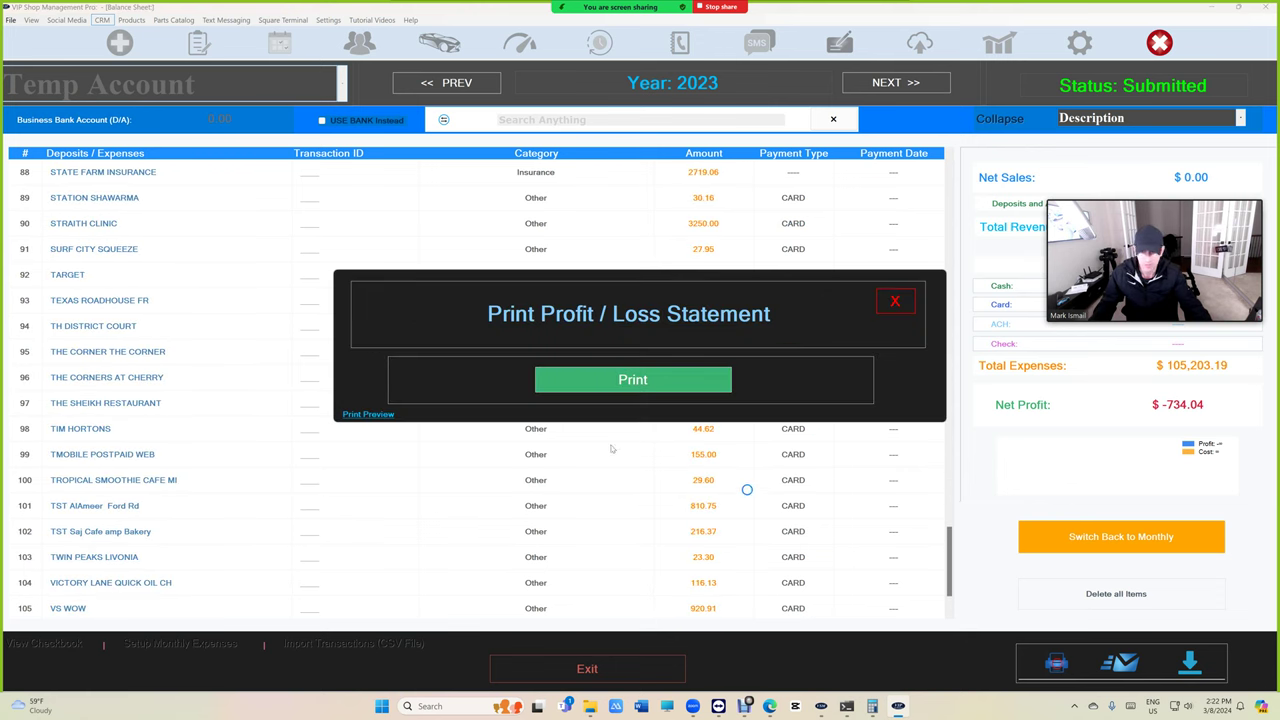
Preview the two-page 2023 profit/loss statement, scroll through both pages, and close the preview.
{"action": "left_click", "coordinate": [385, 414]}
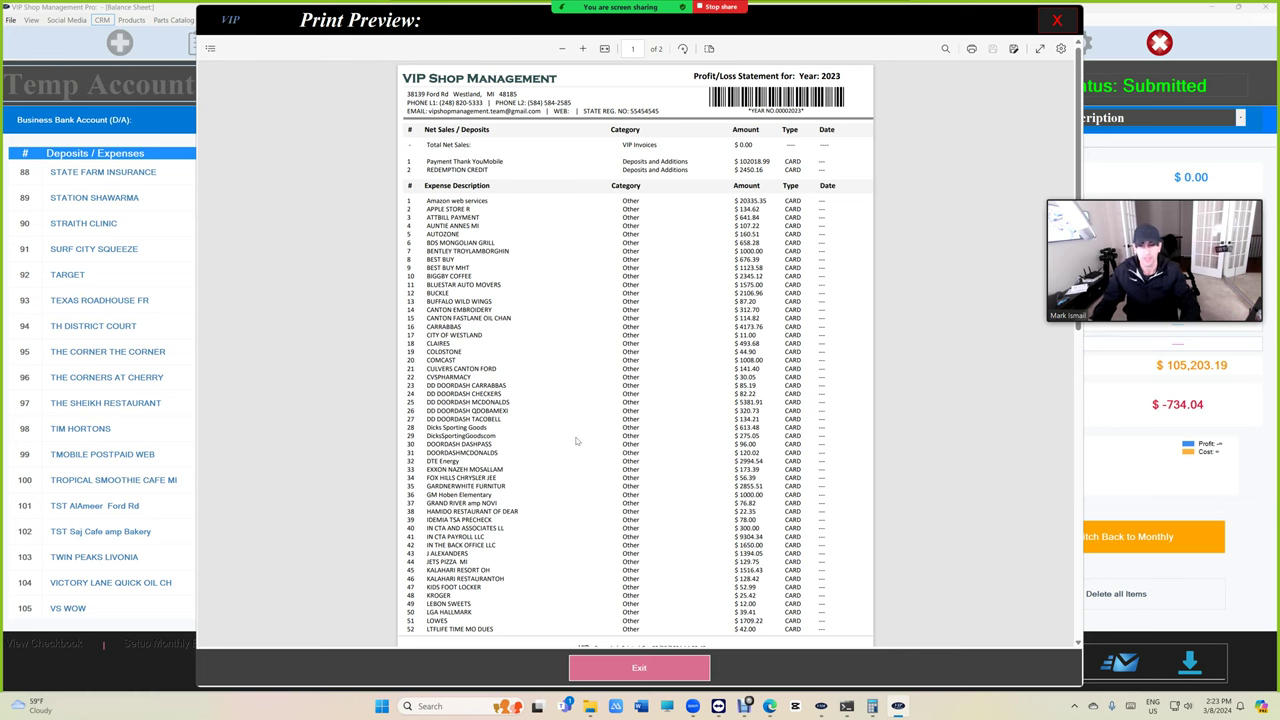
{"action": "scroll", "coordinate": [530, 335], "scroll_direction": "down", "scroll_amount": 10}
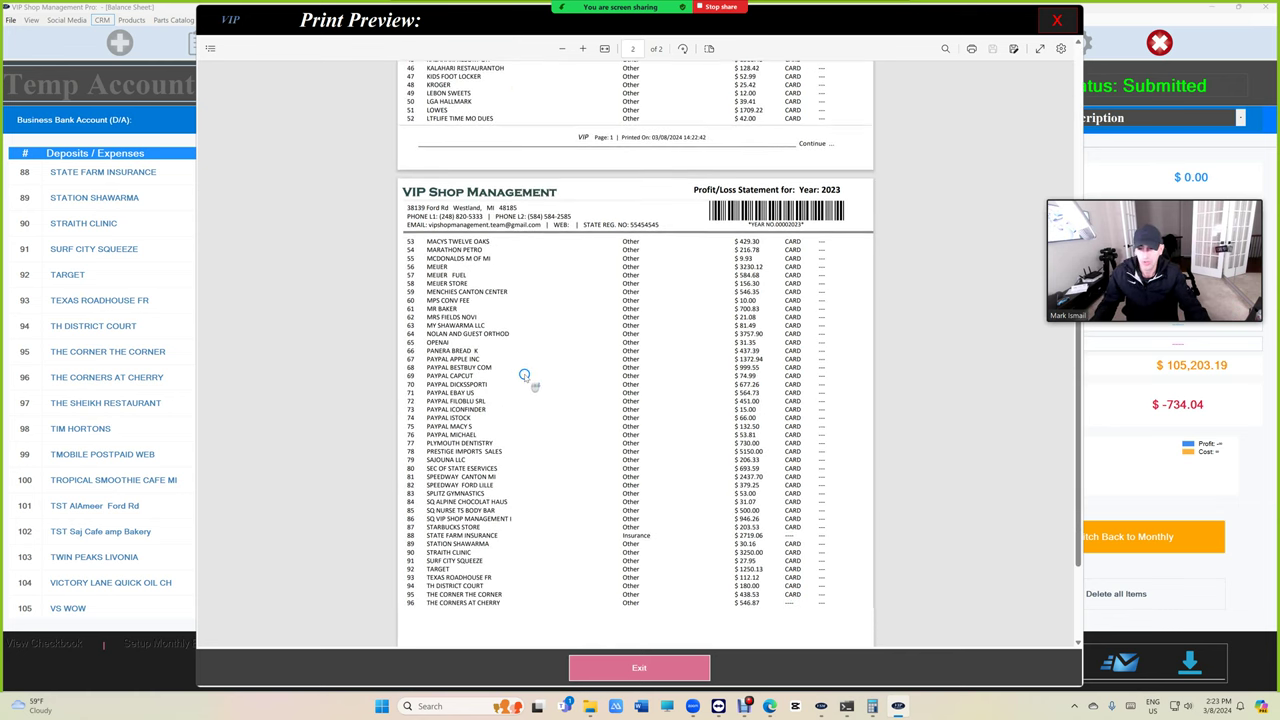
{"action": "scroll", "coordinate": [478, 392], "scroll_direction": "up", "scroll_amount": 5}
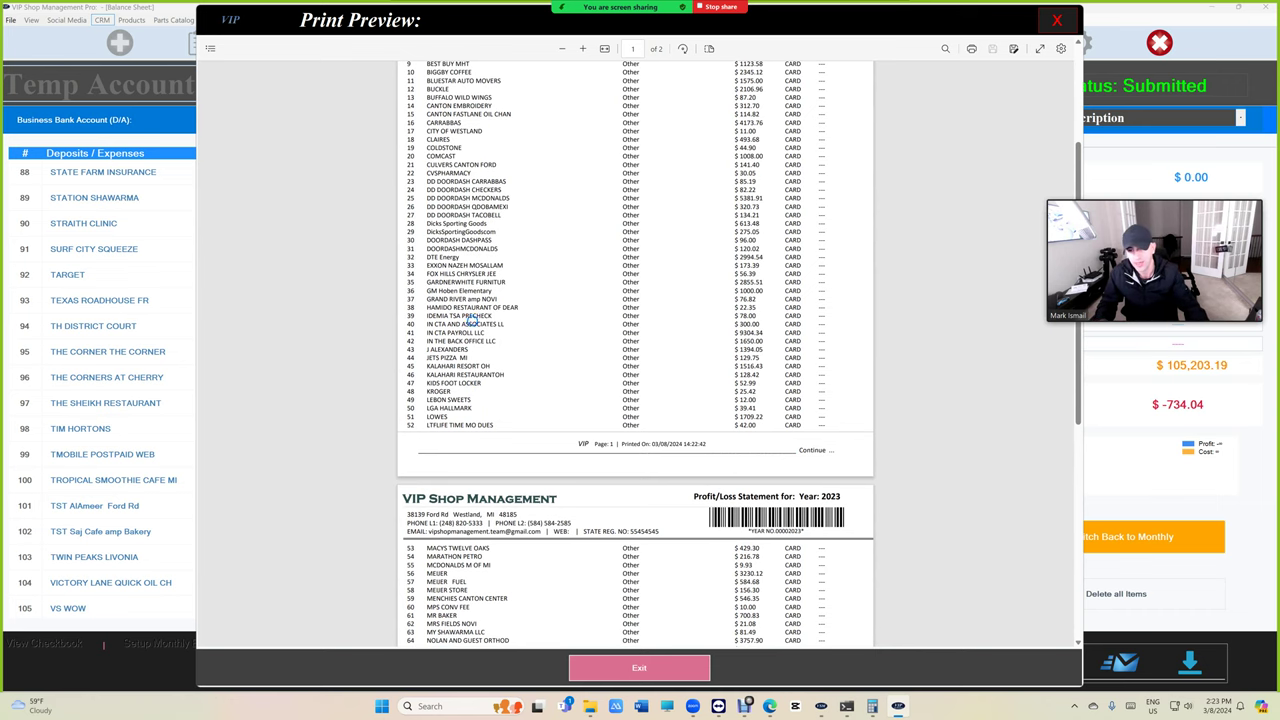
{"action": "scroll", "coordinate": [727, 253], "scroll_direction": "up", "scroll_amount": 3}
{"action": "left_click", "coordinate": [1062, 20]}
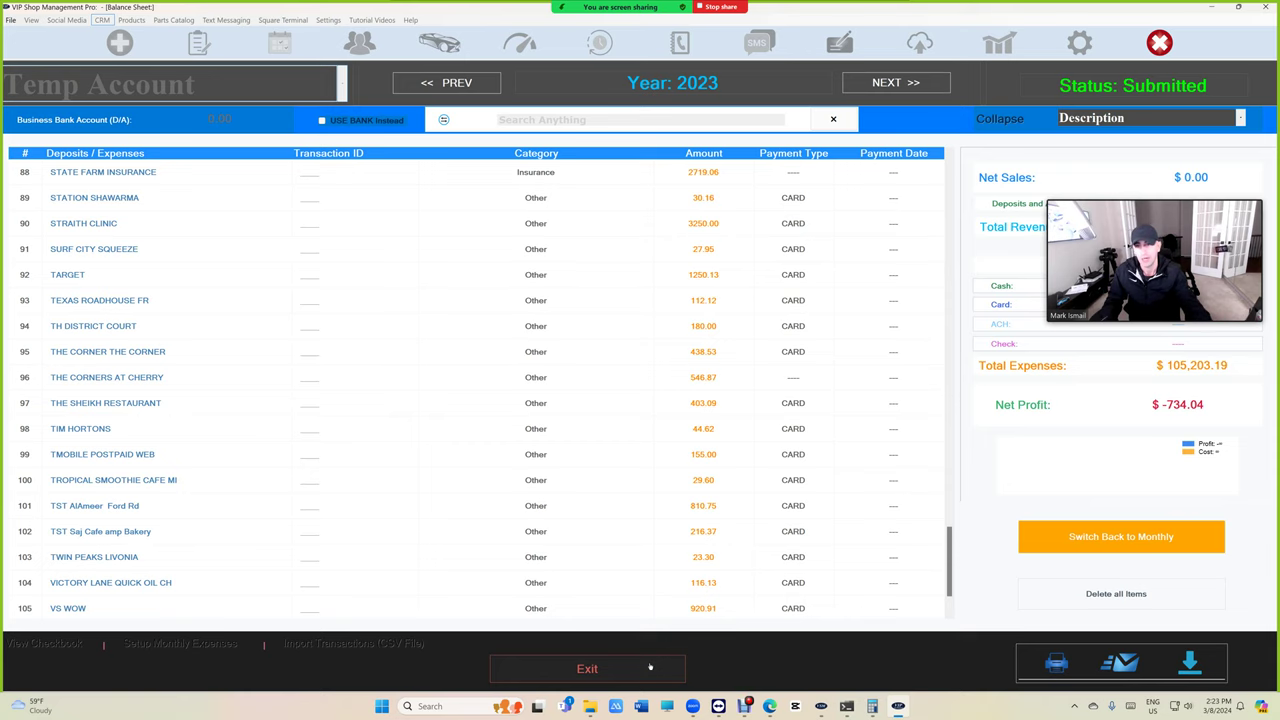
Exit to the Main Menu, open and close the Payroll options, then open the Profit / Loss balance sheet.
{"action": "left_click", "coordinate": [682, 664]}
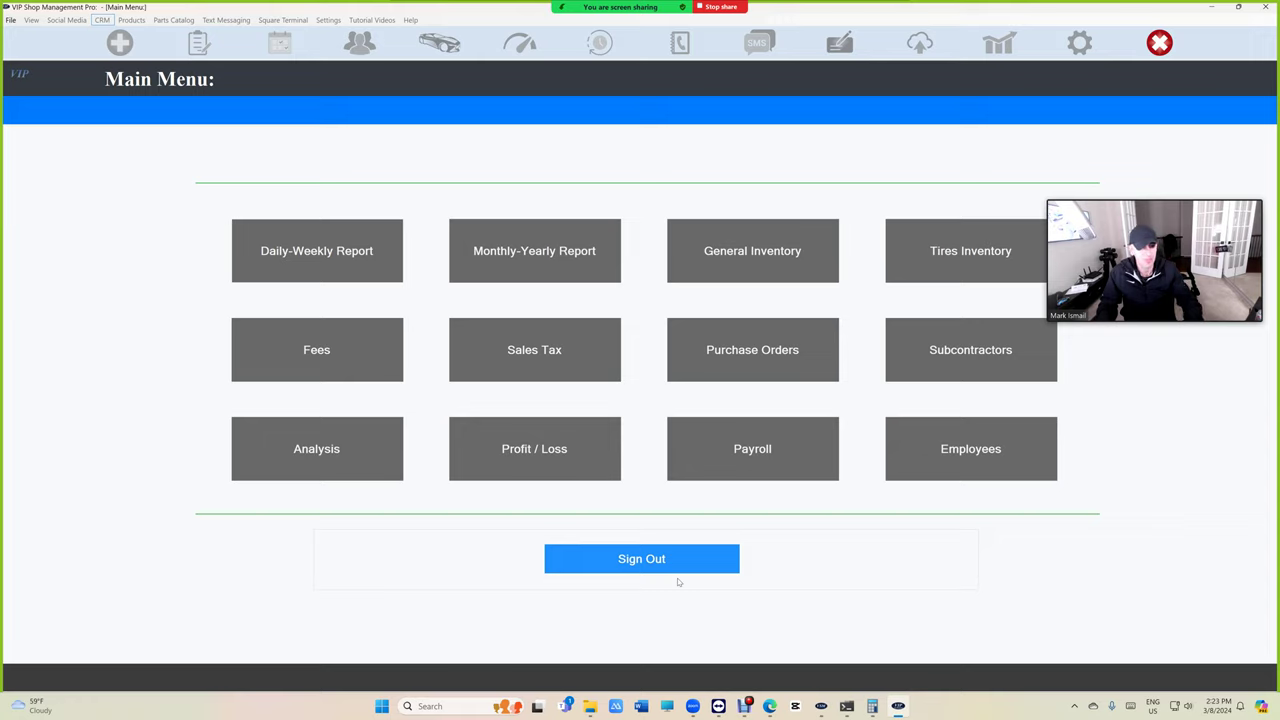
{"action": "left_click", "coordinate": [780, 462]}
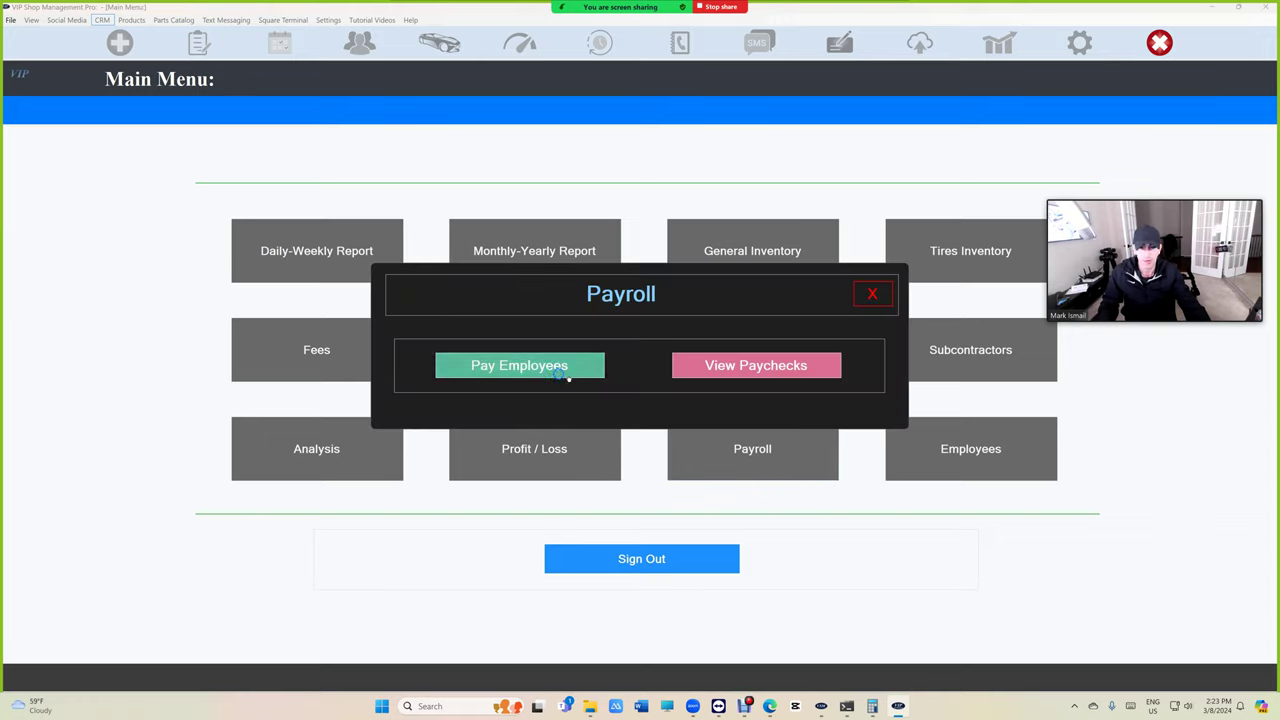
{"action": "left_click", "coordinate": [871, 294]}
{"action": "left_click", "coordinate": [766, 442]}
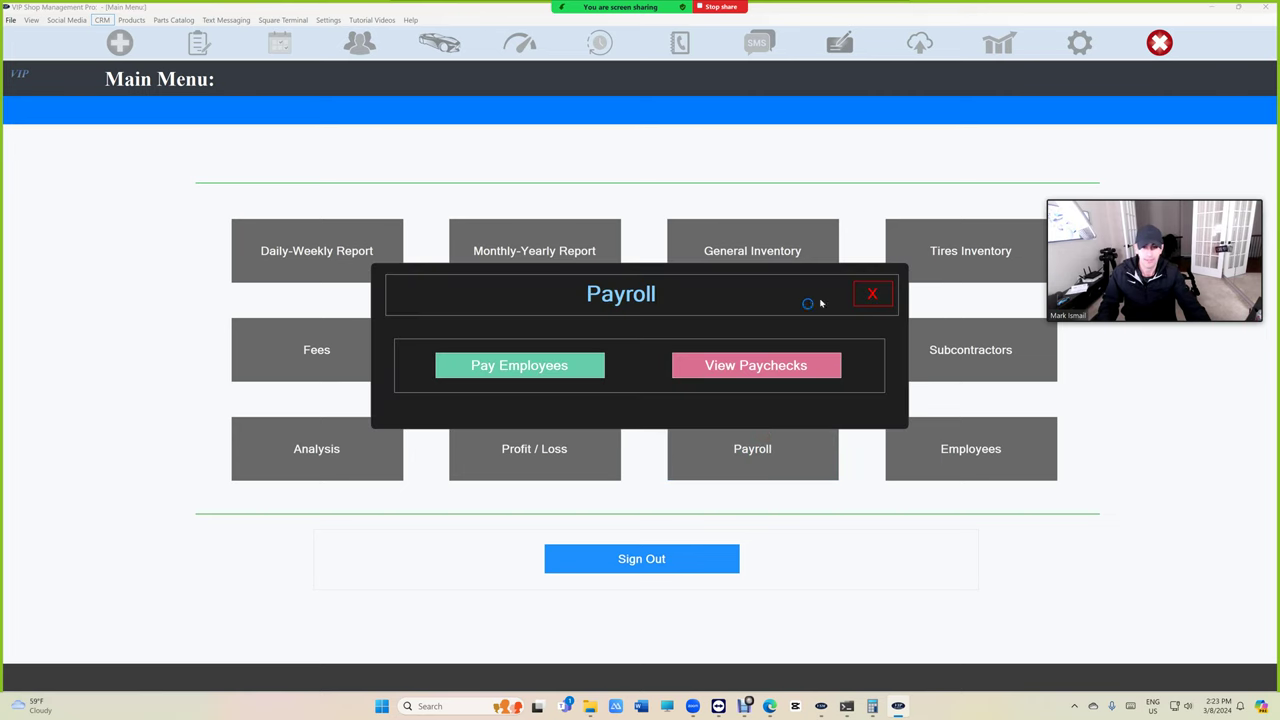
{"action": "left_click", "coordinate": [868, 292]}
{"action": "left_click", "coordinate": [608, 447]}
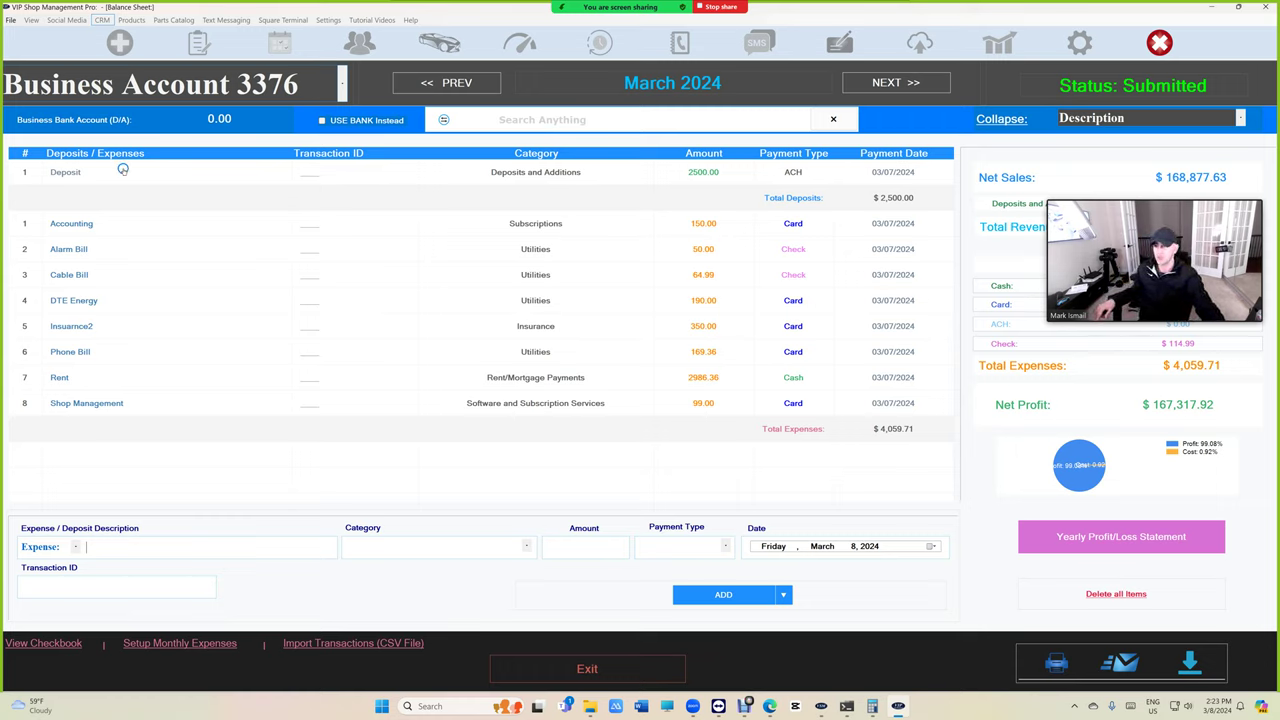
{"action": "left_click", "coordinate": [160, 95]}
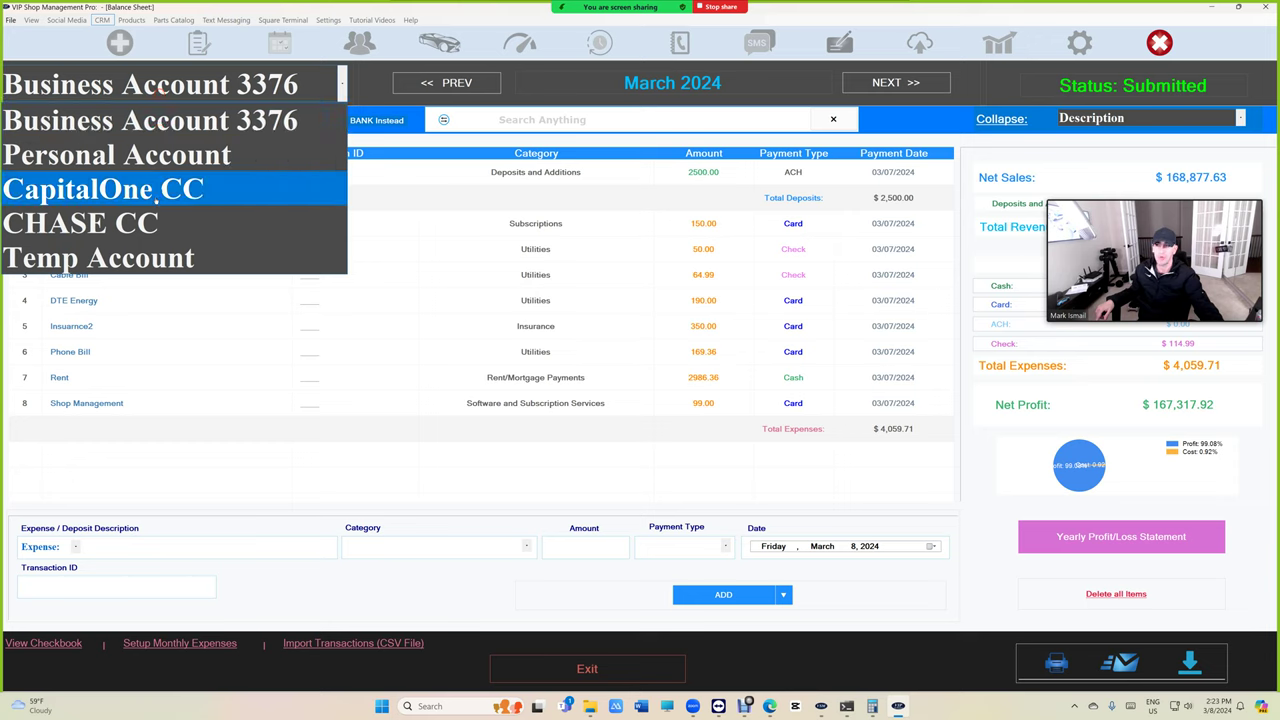
{"action": "left_click", "coordinate": [205, 92]}
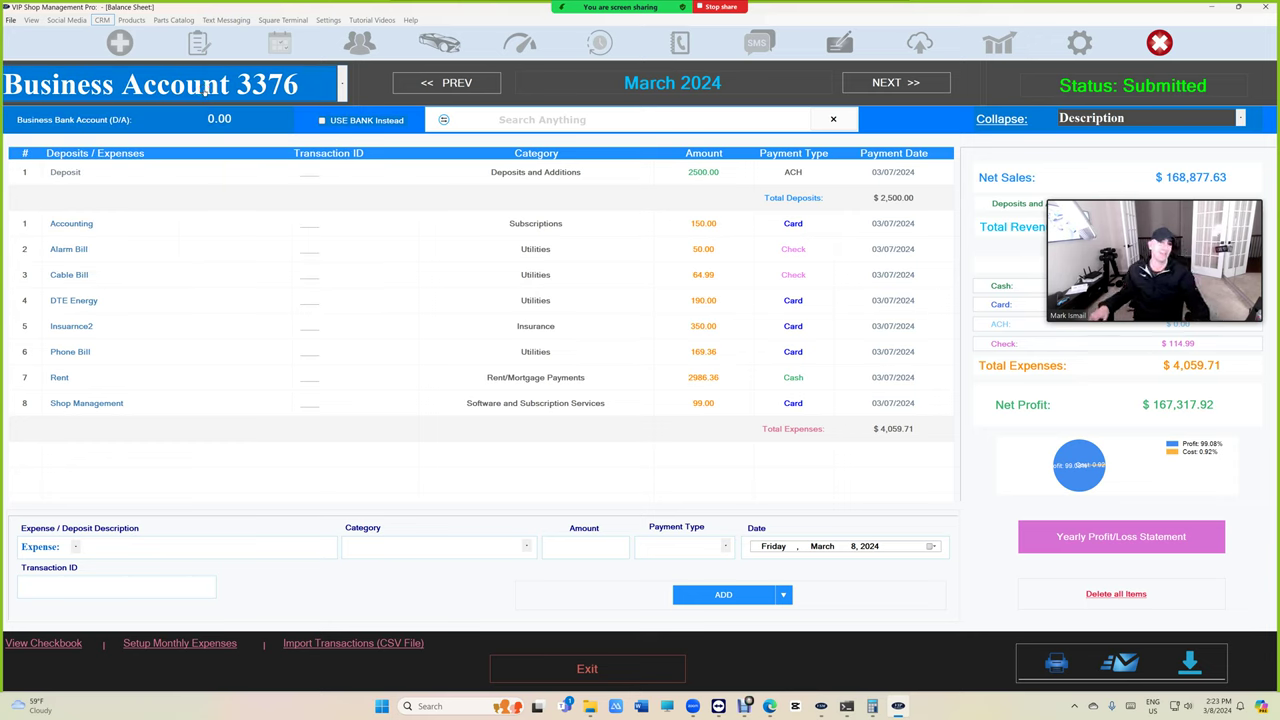